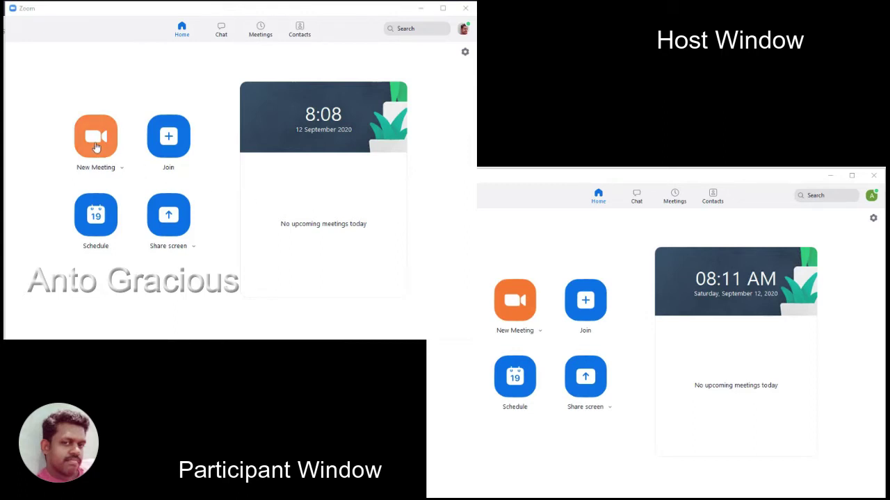
# Start an instant meeting as host with New Meeting on the Zoom Home screen
pyautogui.click(108, 139)
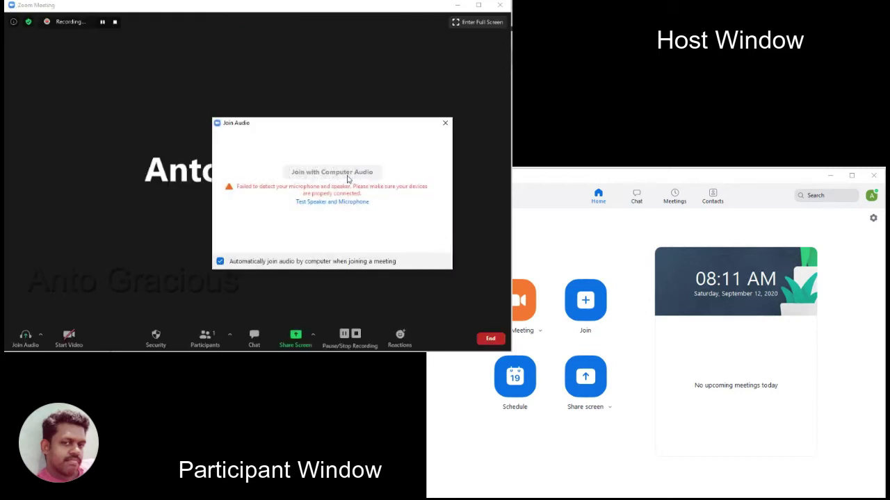
# Dismiss Join Audio, show the meeting ID and passcode, and open Join on the participant's client
pyautogui.click(445, 123)
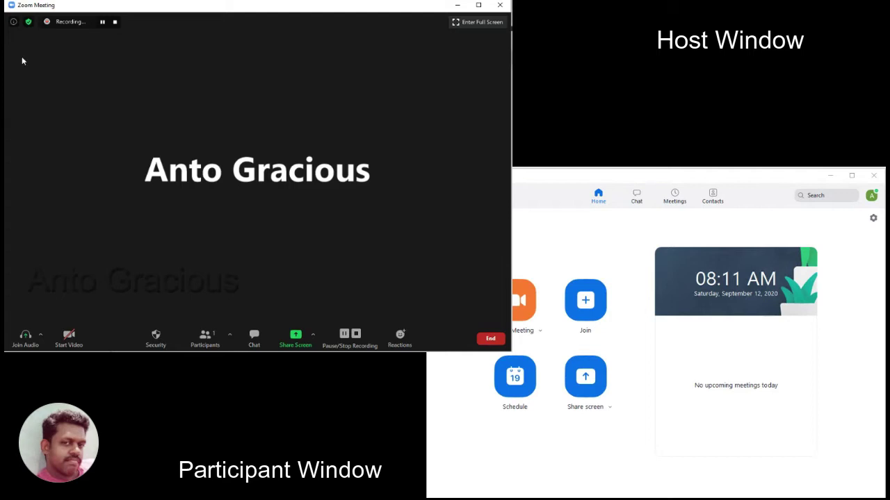
pyautogui.click(14, 23)
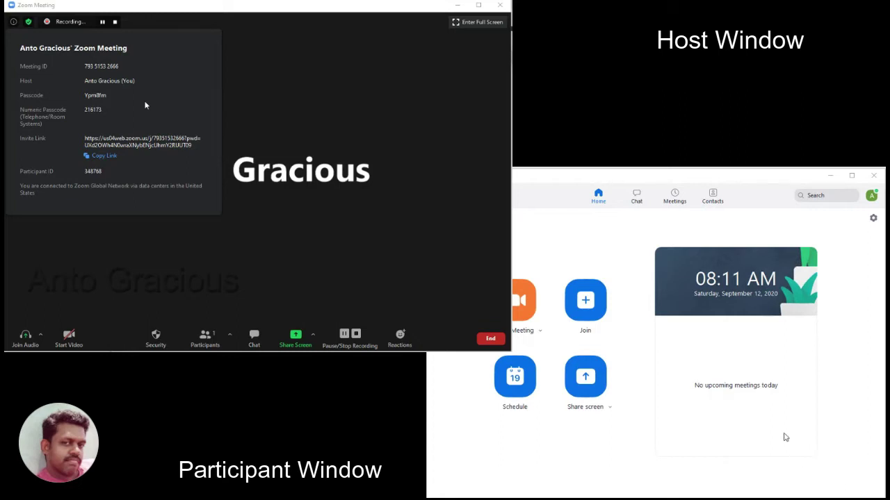
pyautogui.click(584, 306)
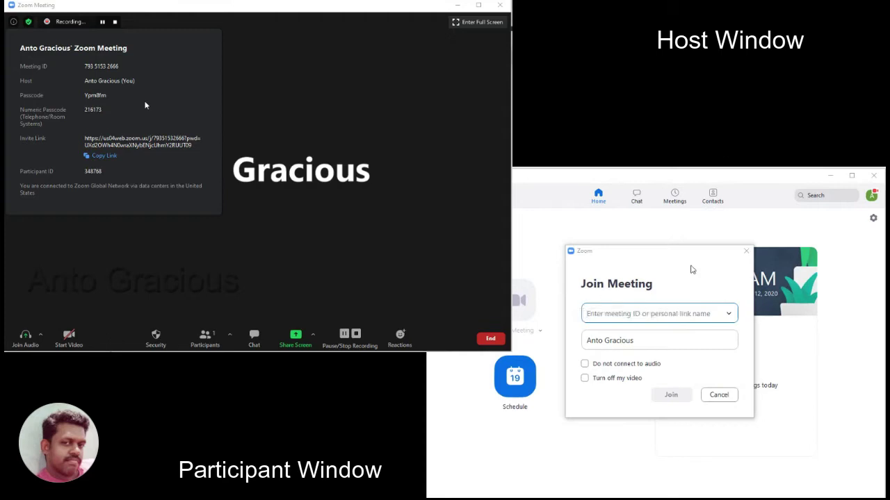
pyautogui.write('793 ')
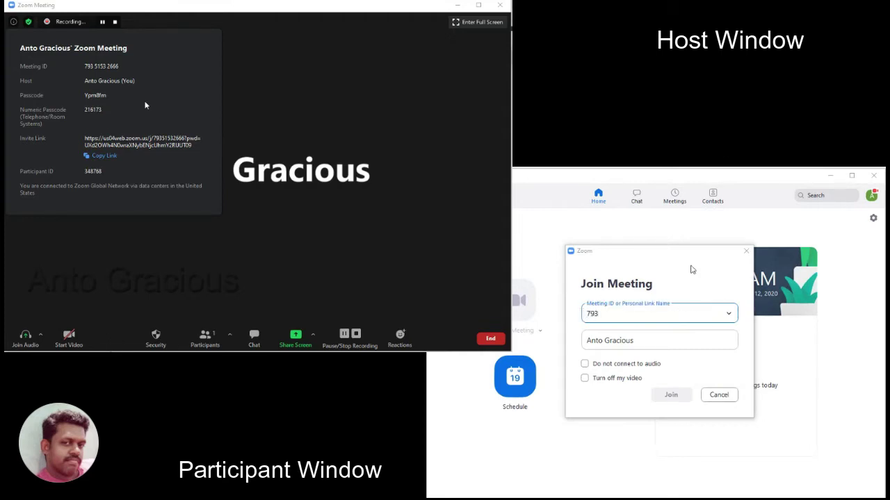
pyautogui.write('5153 2666')
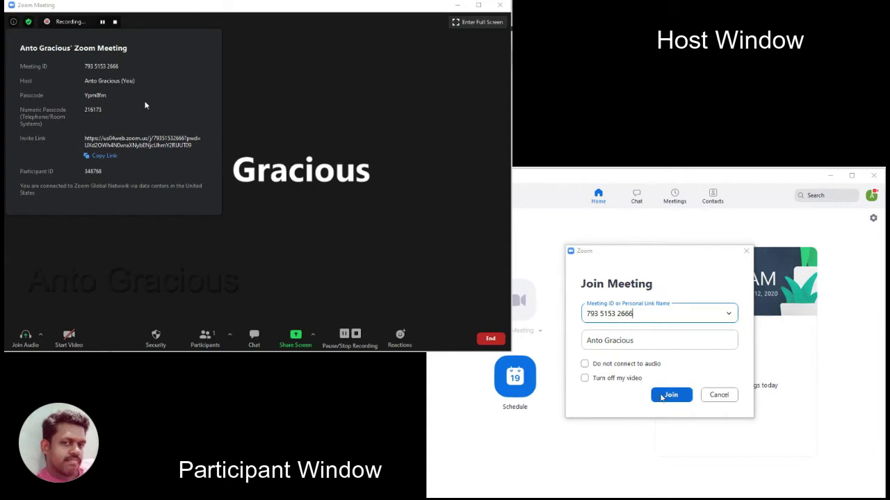
pyautogui.click(648, 369)
pyautogui.click(632, 382)
pyautogui.click(672, 396)
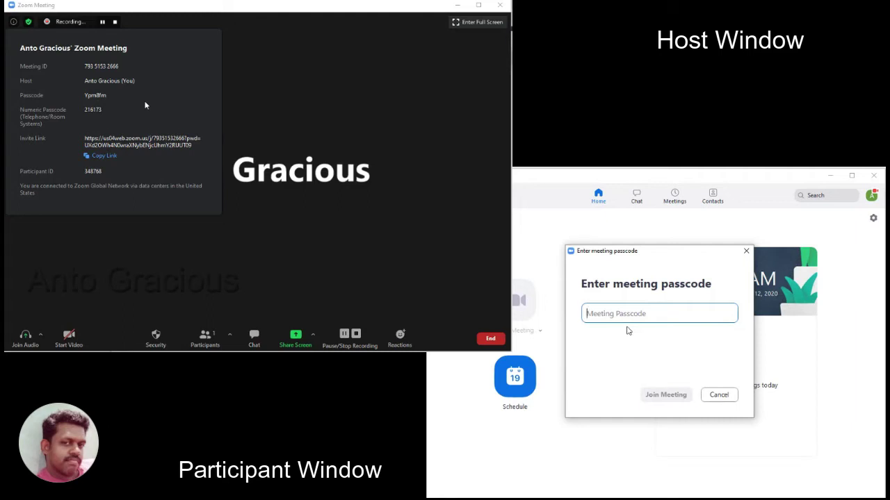
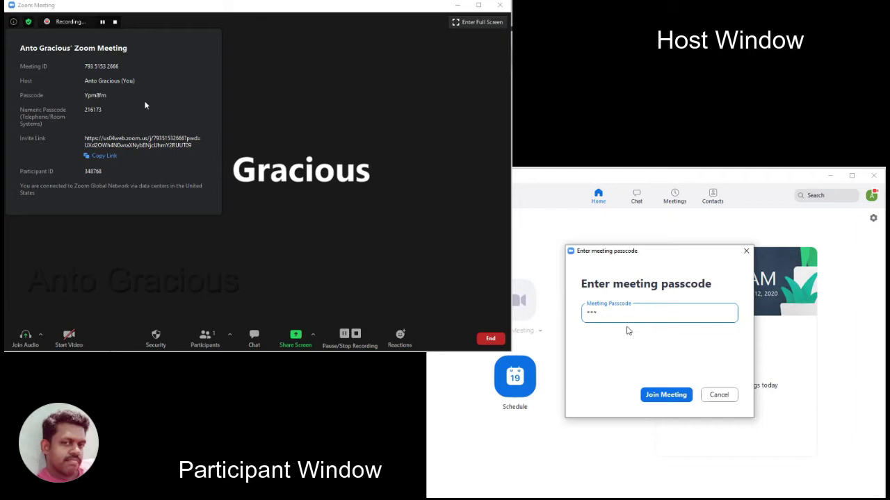
pyautogui.click(665, 395)
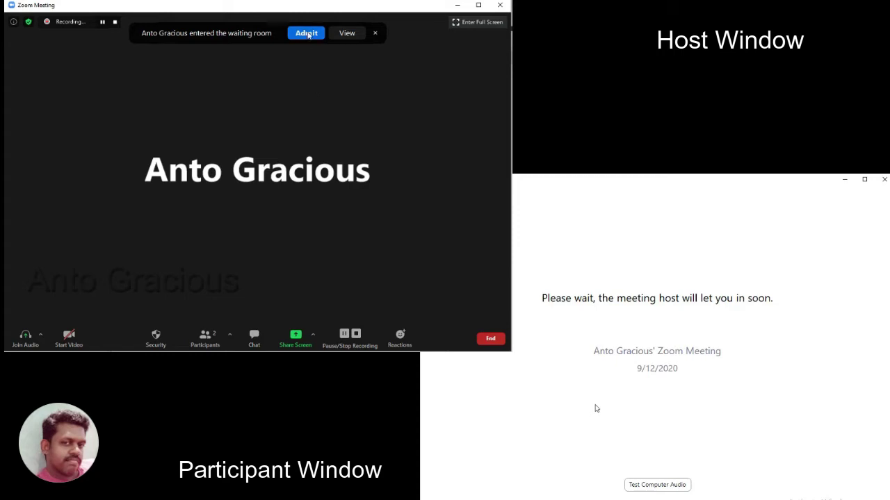
# Admit the participant, keep recording without host audio, connect participant computer audio, and show Participants
pyautogui.click(308, 34)
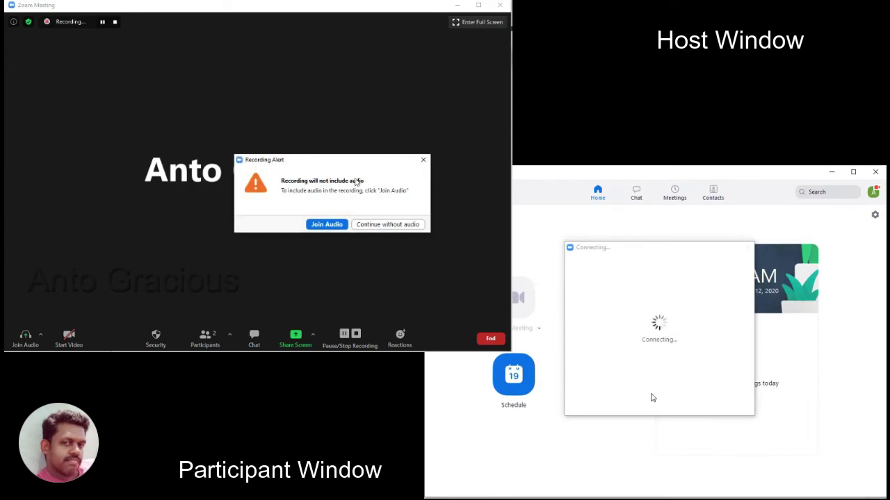
pyautogui.click(384, 225)
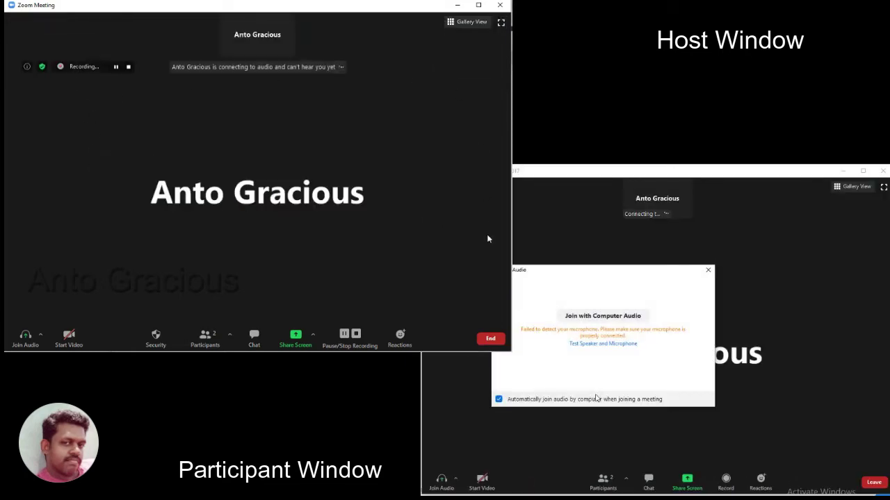
pyautogui.click(566, 317)
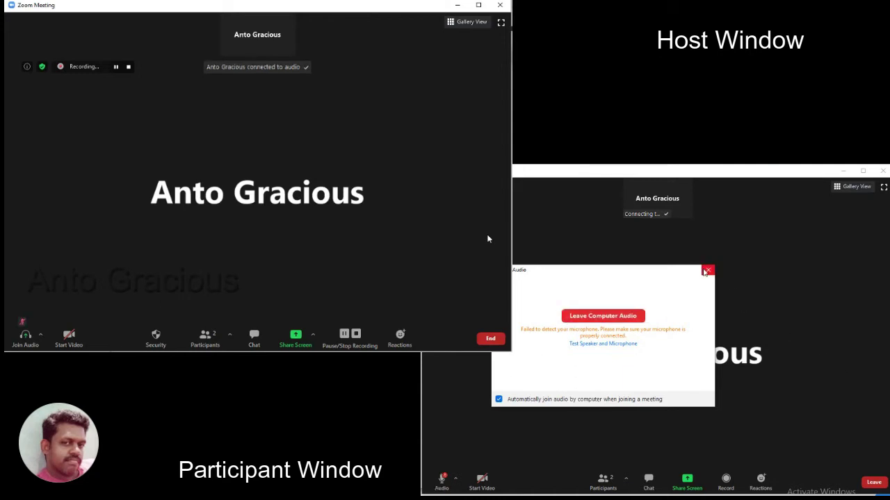
pyautogui.click(707, 270)
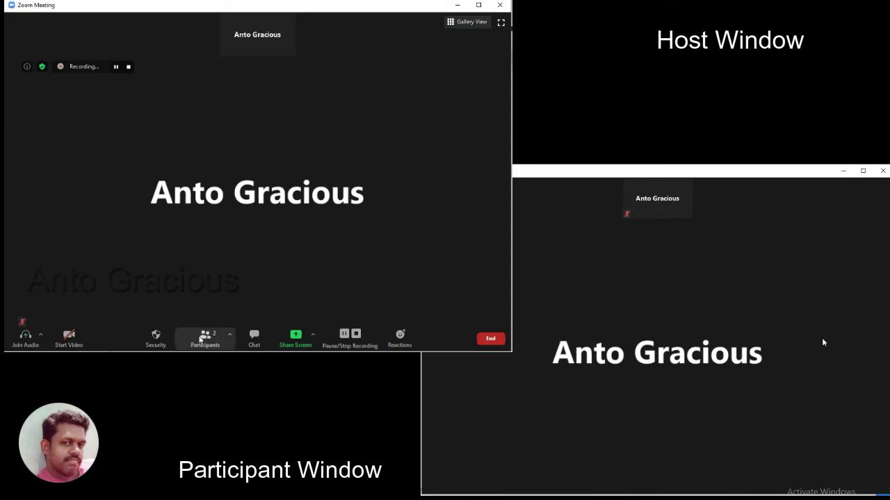
pyautogui.click(198, 348)
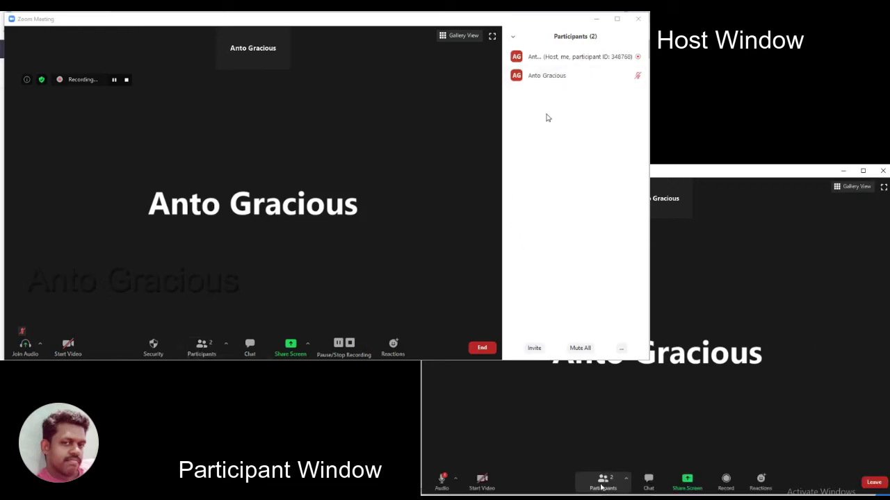
# Show the participant list on the attendee's client and minimize the Acrobat window
pyautogui.click(648, 490)
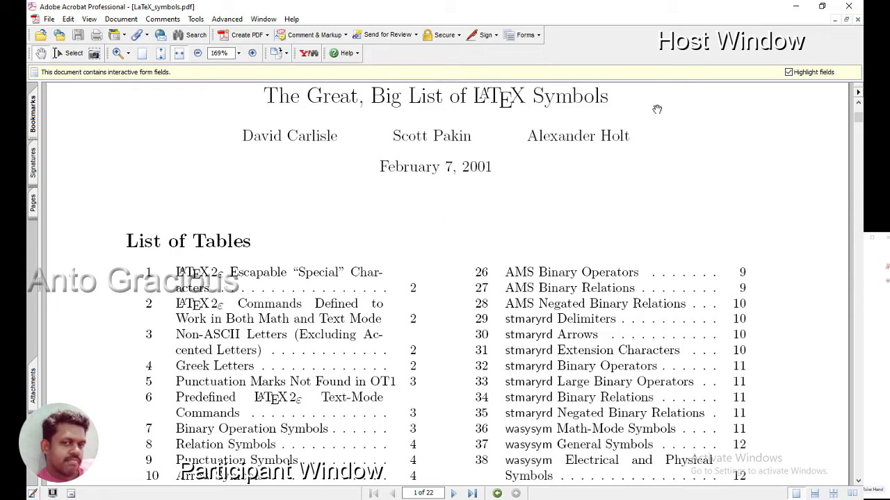
pyautogui.click(791, 8)
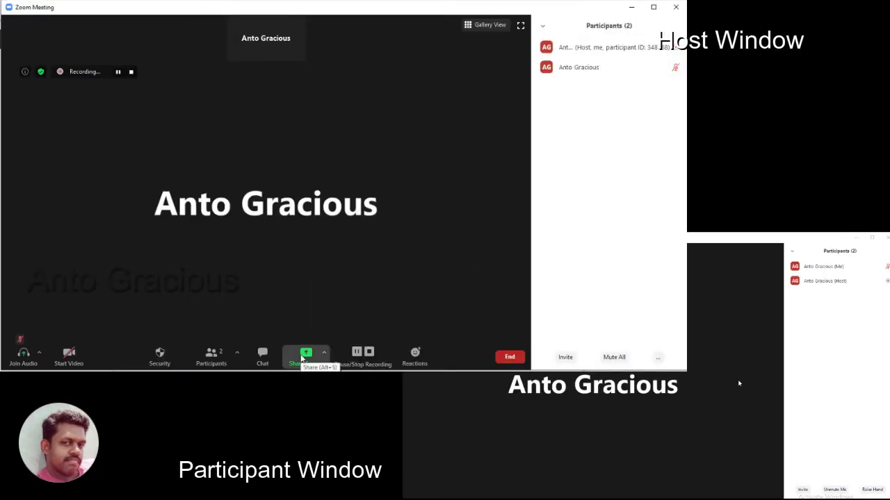
# Share the Adobe Acrobat window displaying LaTeX_symbols.pdf
pyautogui.click(303, 356)
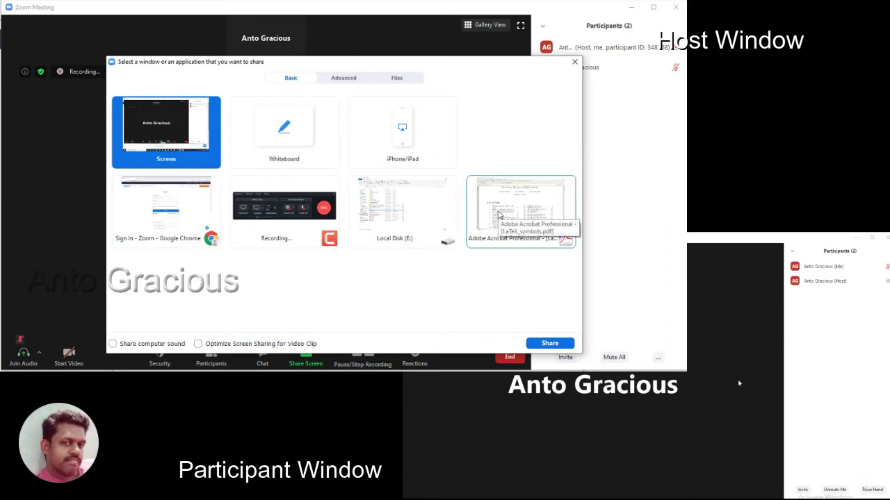
pyautogui.click(498, 214)
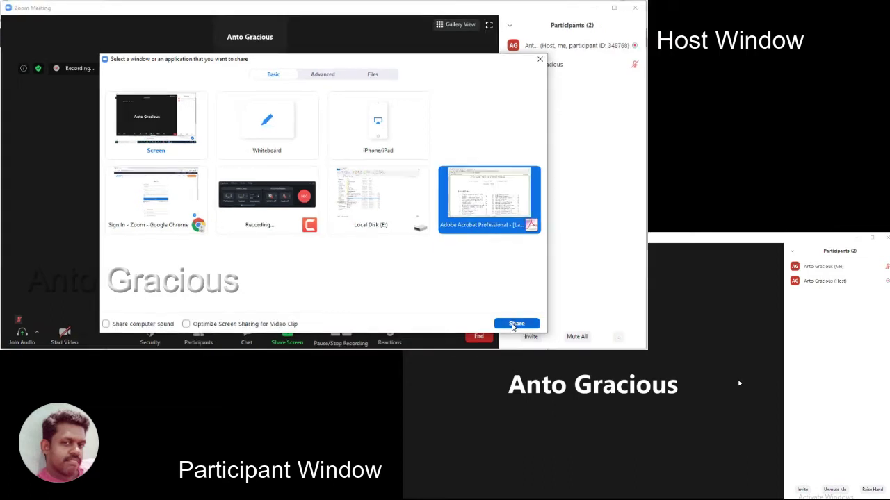
pyautogui.click(516, 324)
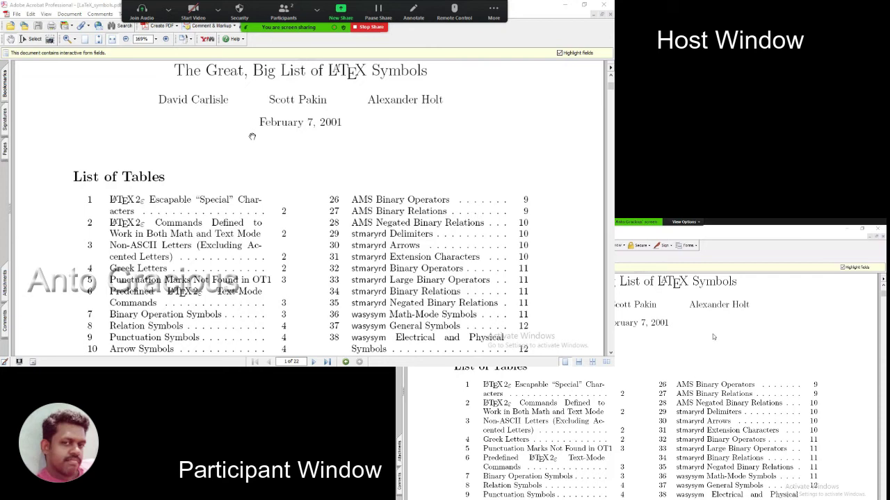
# Check the participant's View Options, then scroll the shared PDF down to the List of Tables
pyautogui.click(700, 223)
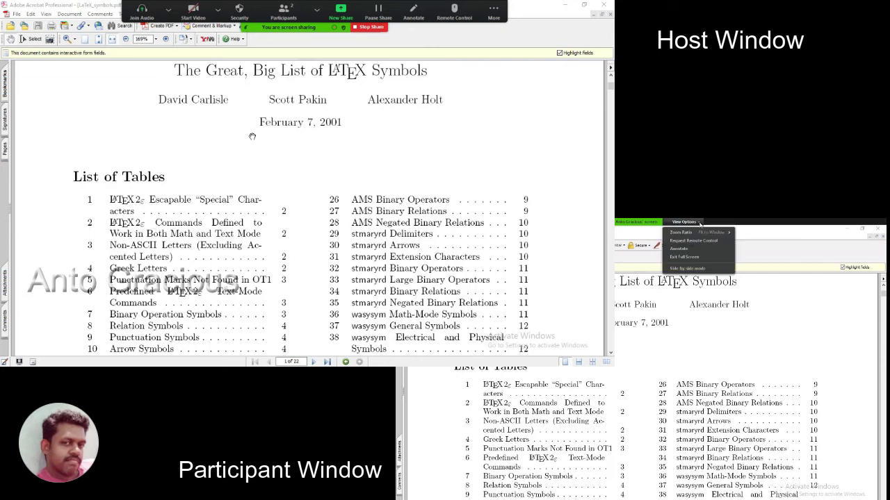
pyautogui.click(727, 408)
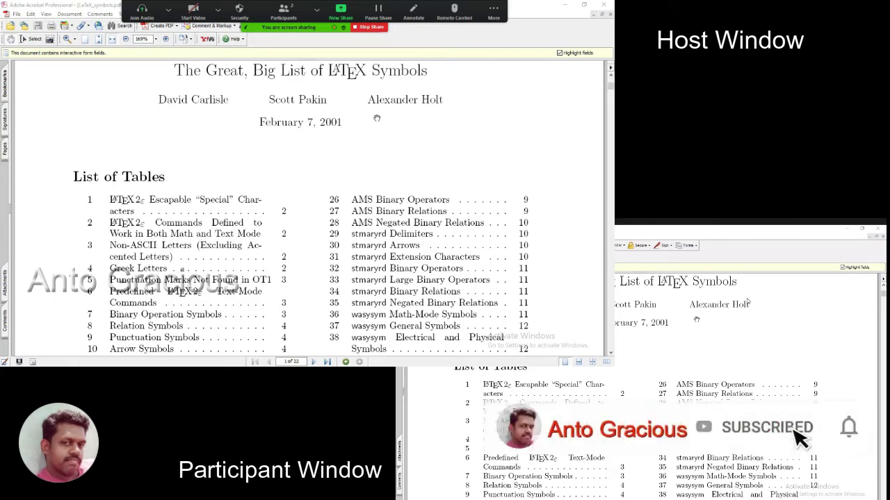
pyautogui.scroll(-3, 478, 153)
pyautogui.scroll(-2, 479, 153)
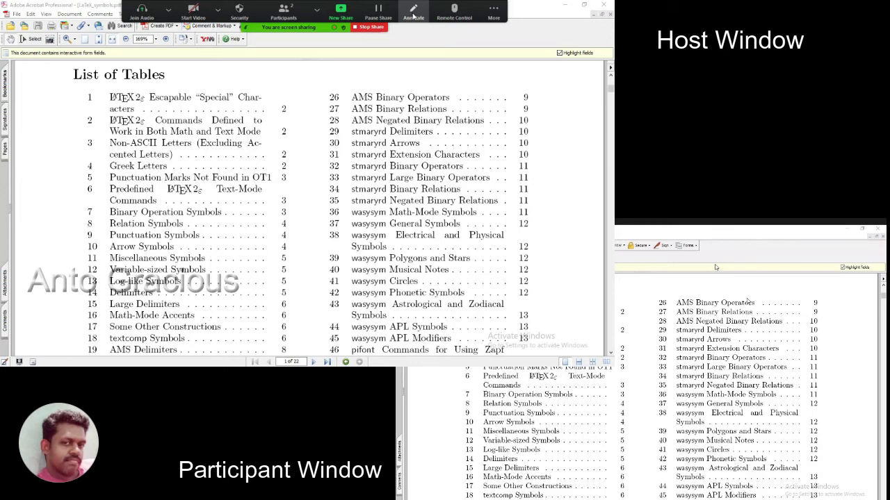
# Draw a rectangle annotation around the first List of Tables entry
pyautogui.click(414, 13)
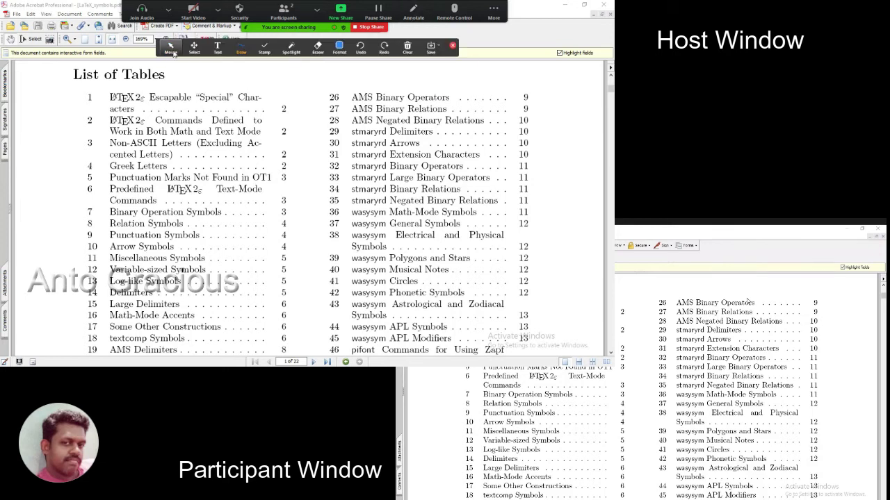
pyautogui.click(240, 51)
pyautogui.click(285, 53)
pyautogui.moveTo(242, 47)
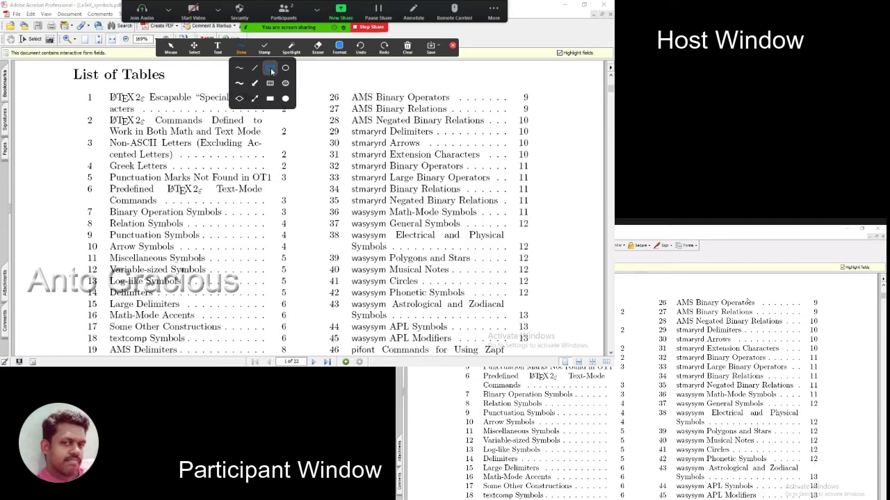
pyautogui.click(270, 69)
pyautogui.moveTo(82, 89); pyautogui.dragTo(295, 116)
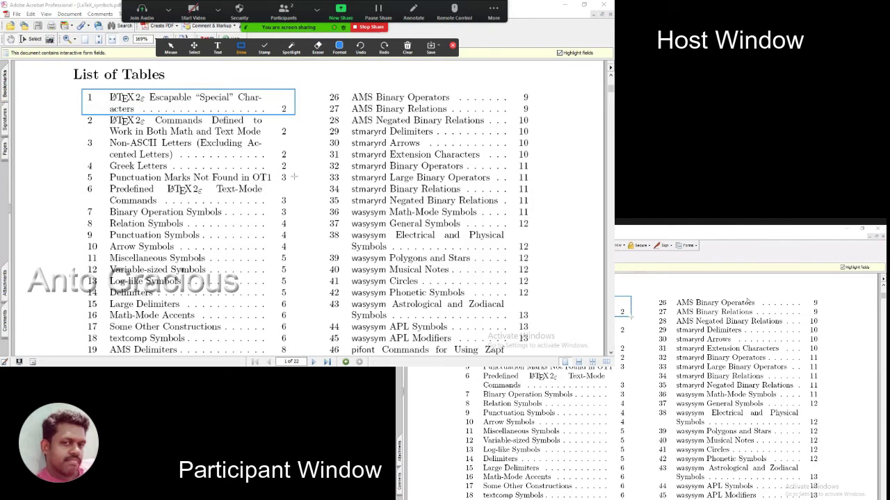
# Stamp check marks beside the page numbers of entries 3 and 5
pyautogui.click(264, 48)
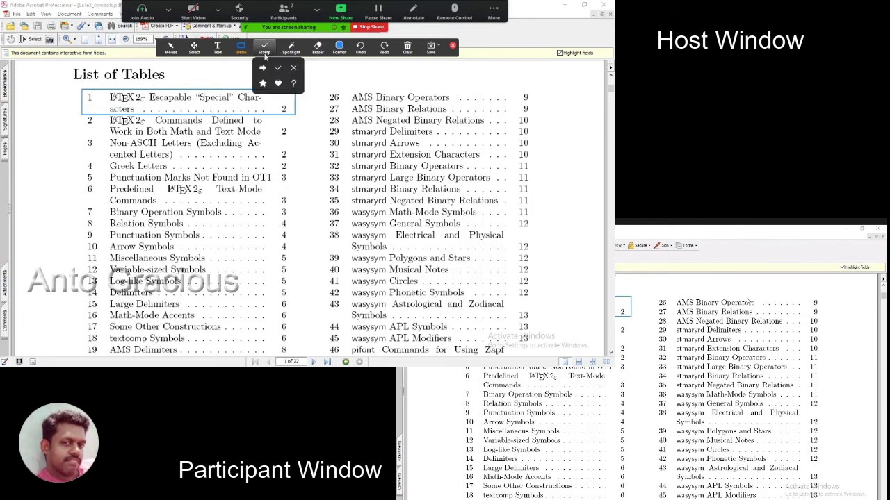
pyautogui.click(277, 67)
pyautogui.click(283, 155)
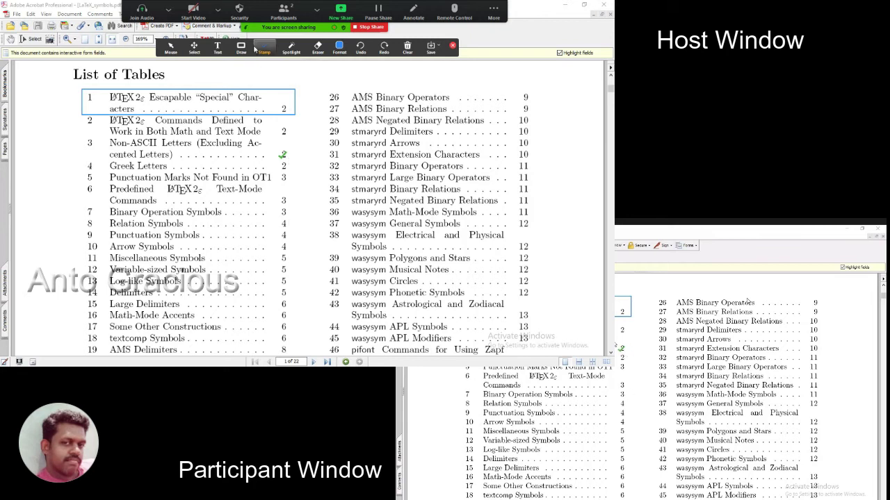
pyautogui.click(284, 177)
# Stamp green check marks beside entries 4, 5 and 6 in the left column
pyautogui.click(89, 188)
pyautogui.click(90, 177)
pyautogui.click(89, 166)
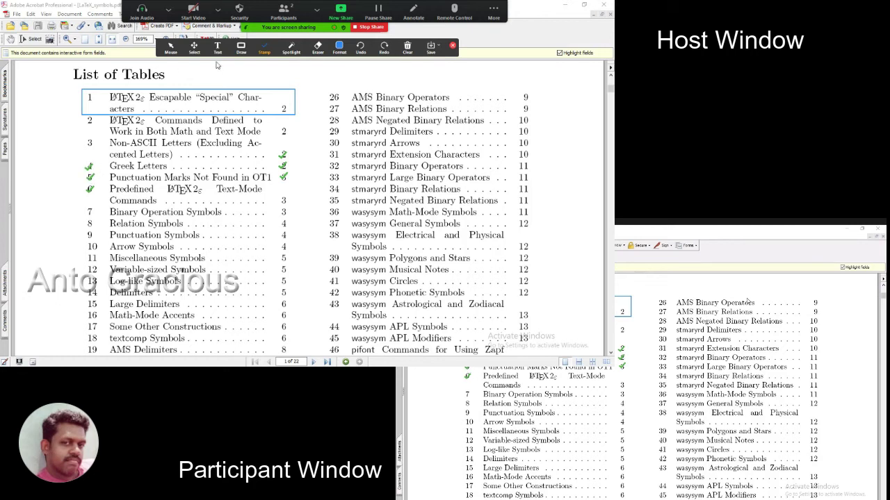
# Spotlight the Binary Operation Symbols line with the Spotlight pointer
pyautogui.click(242, 47)
pyautogui.click(291, 46)
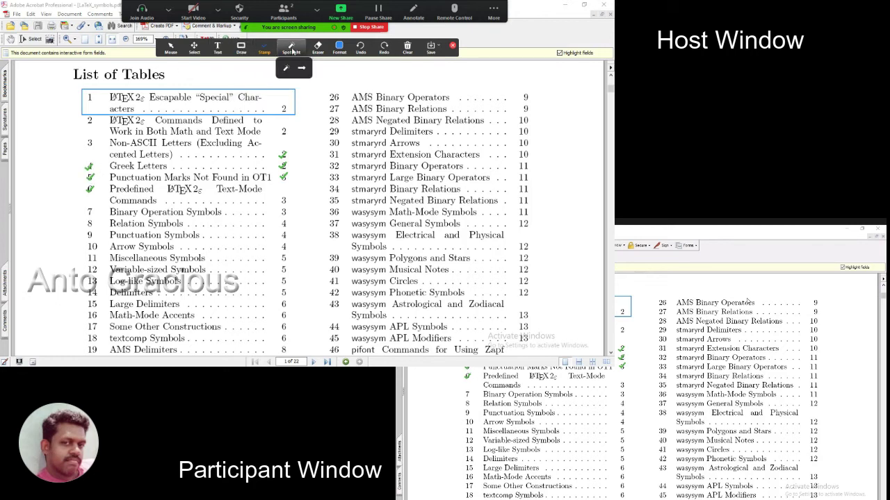
pyautogui.click(286, 70)
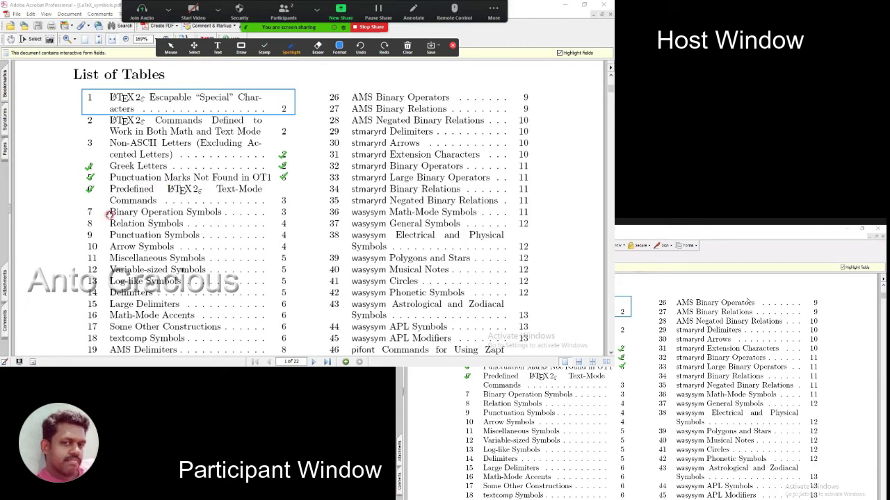
pyautogui.moveTo(150, 212); pyautogui.dragTo(286, 214)
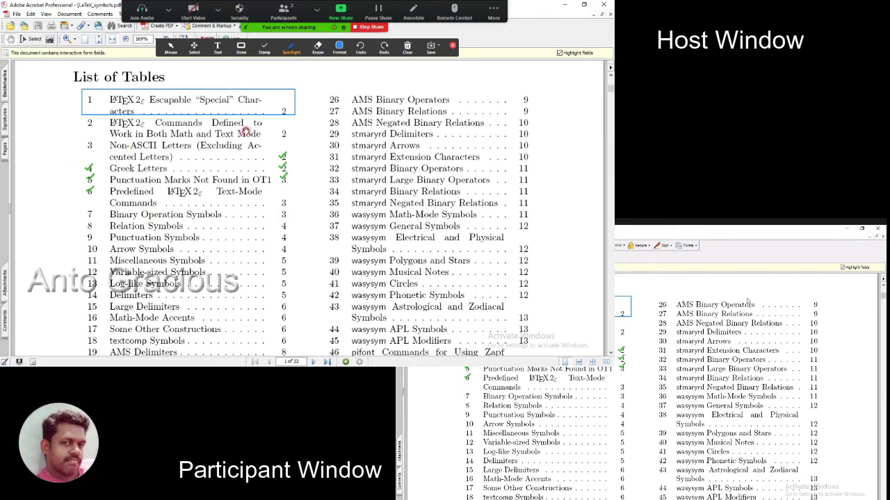
pyautogui.click(216, 52)
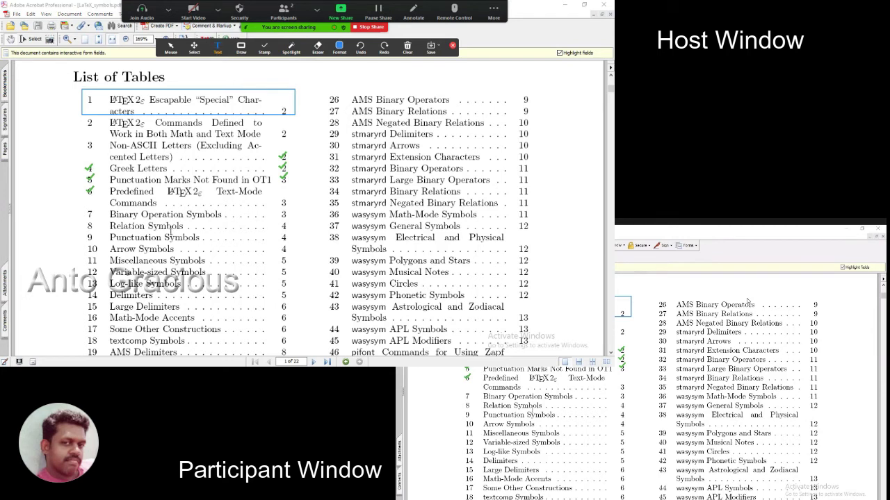
# Add the text annotation 'zoom' above entry 26 in the right column
pyautogui.click(314, 82)
pyautogui.write('zoom')
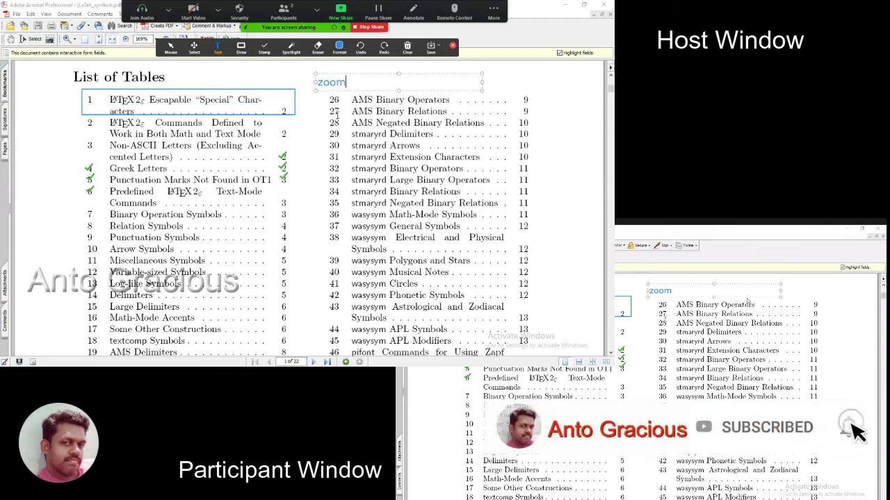
pyautogui.click(170, 49)
# With the Eraser, remove the 'zoom' text, both groups of green check marks and the blue box around entry 1
pyautogui.click(318, 47)
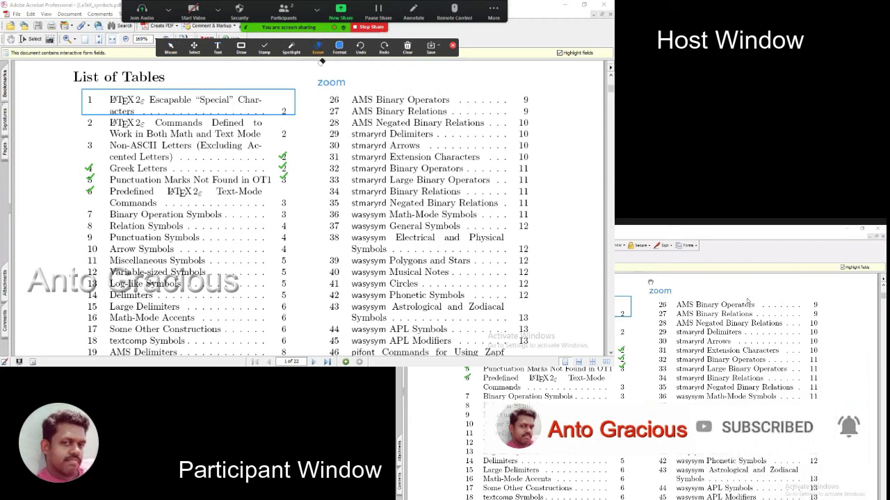
pyautogui.click(321, 80)
pyautogui.moveTo(291, 150); pyautogui.dragTo(283, 182)
pyautogui.moveTo(90, 162); pyautogui.dragTo(89, 193)
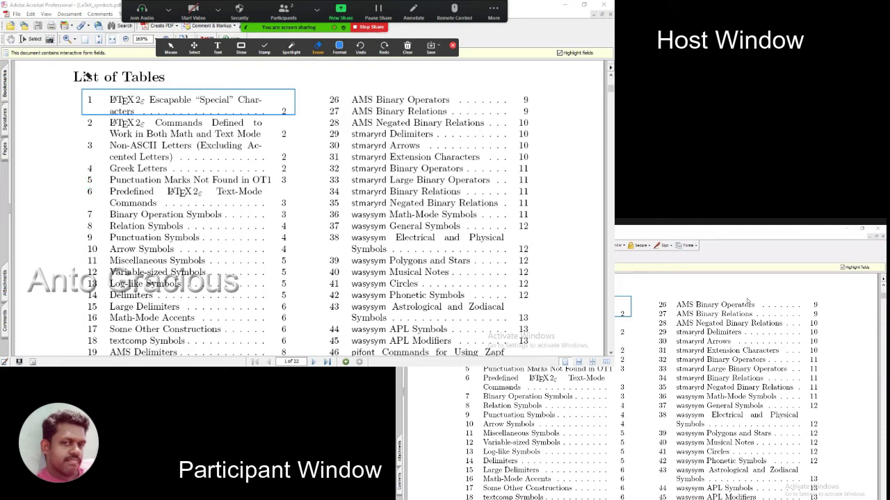
pyautogui.click(82, 95)
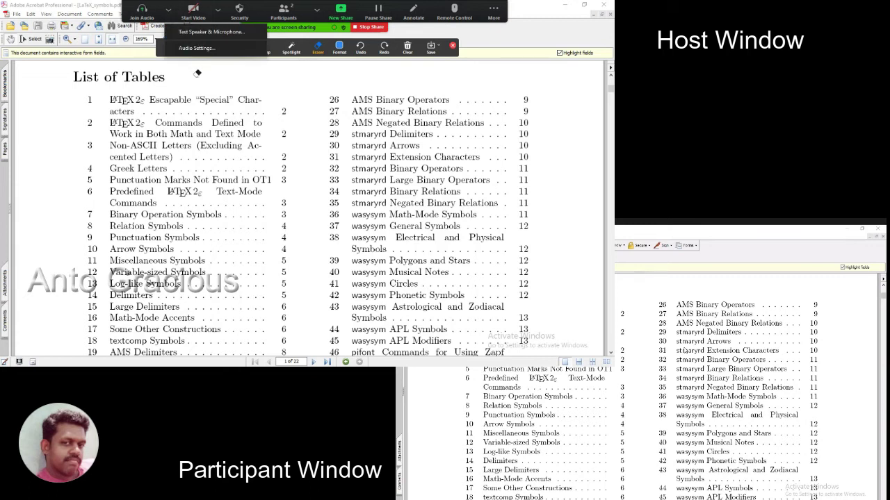
# Pause and resume the screen share, then display the PNG/PDF annotation save-format choices
pyautogui.click(372, 12)
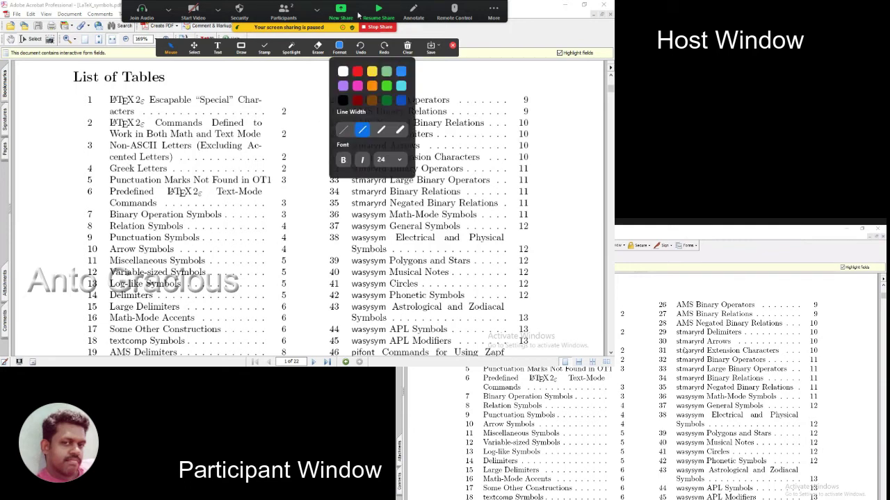
pyautogui.click(380, 10)
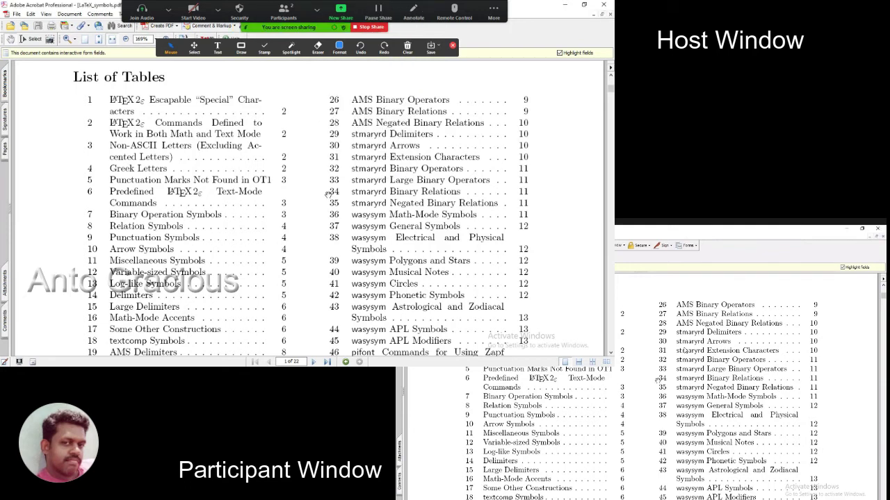
pyautogui.click(439, 46)
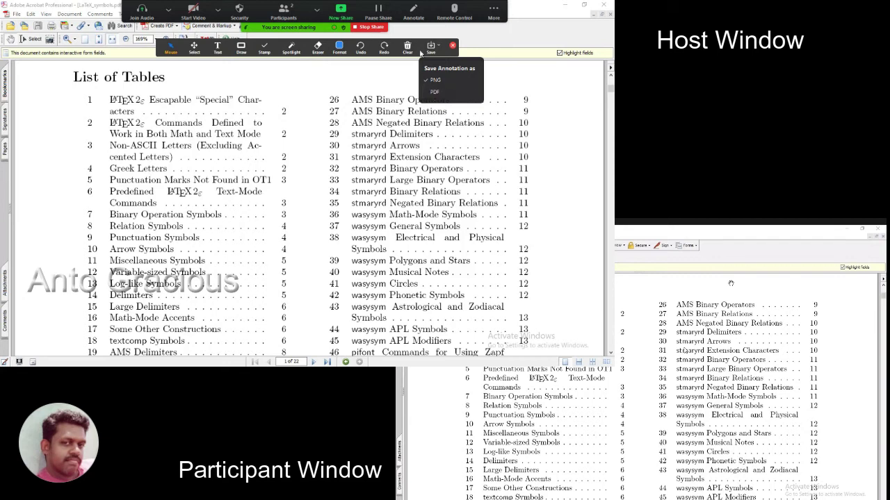
# Check the More menu, then use the Select tool to select annotations over entries 1 to 3
pyautogui.click(497, 13)
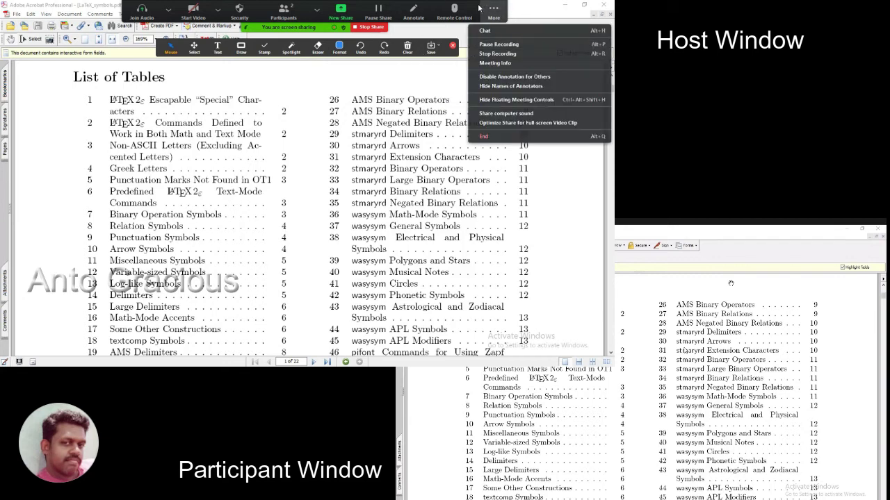
pyautogui.click(483, 14)
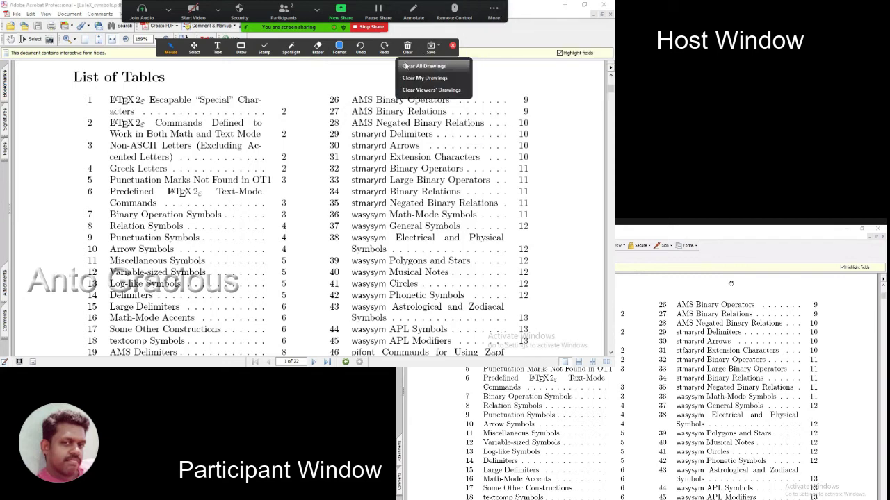
pyautogui.click(195, 52)
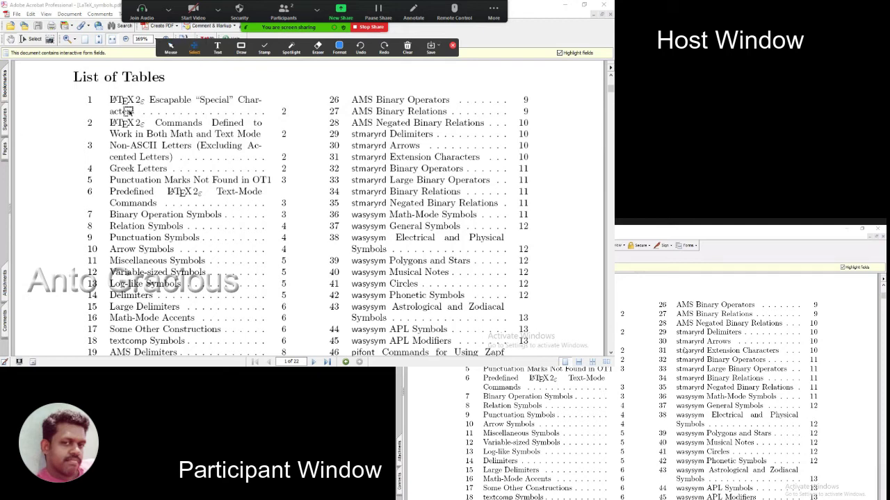
pyautogui.moveTo(110, 96); pyautogui.dragTo(295, 125)
pyautogui.moveTo(88, 118); pyautogui.dragTo(288, 232)
# Return to the Mouse tool and scroll the PDF down to the List of Tables' end
pyautogui.click(172, 54)
pyautogui.scroll(-3, 337, 268)
pyautogui.scroll(-3, 342, 251)
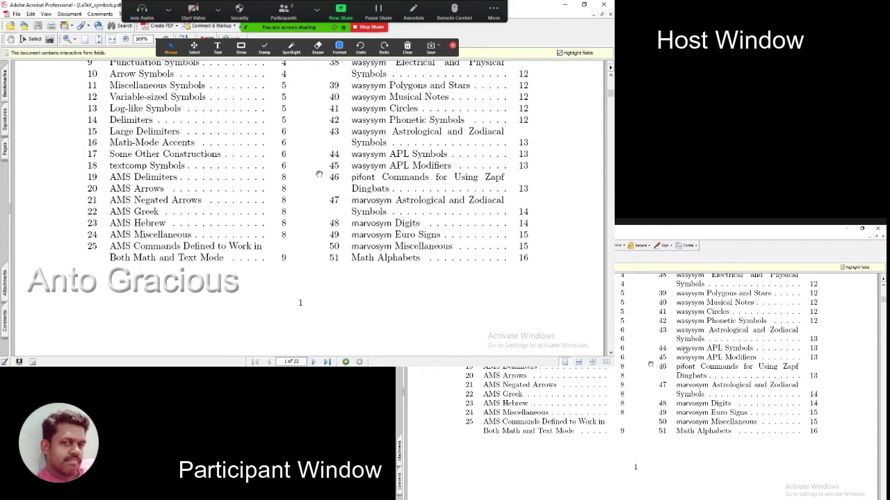
# Stop the share and reshare the Adobe Acrobat Professional window showing the List of Tables
pyautogui.click(370, 28)
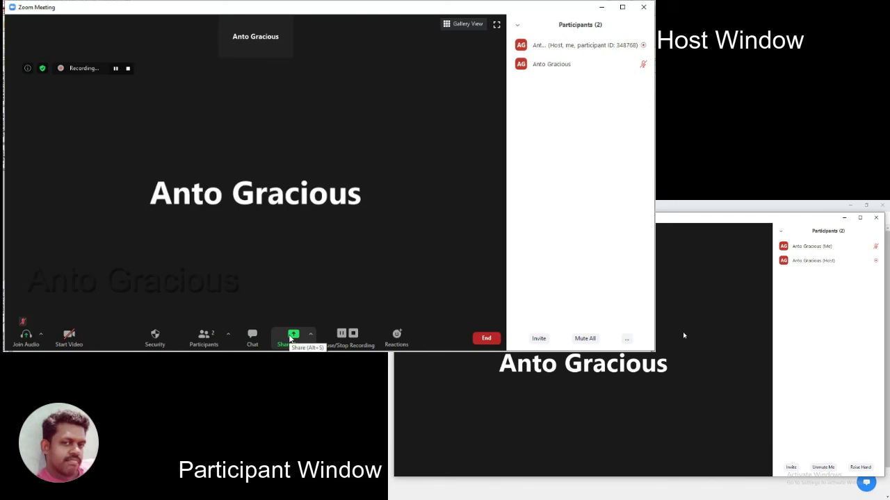
pyautogui.click(291, 339)
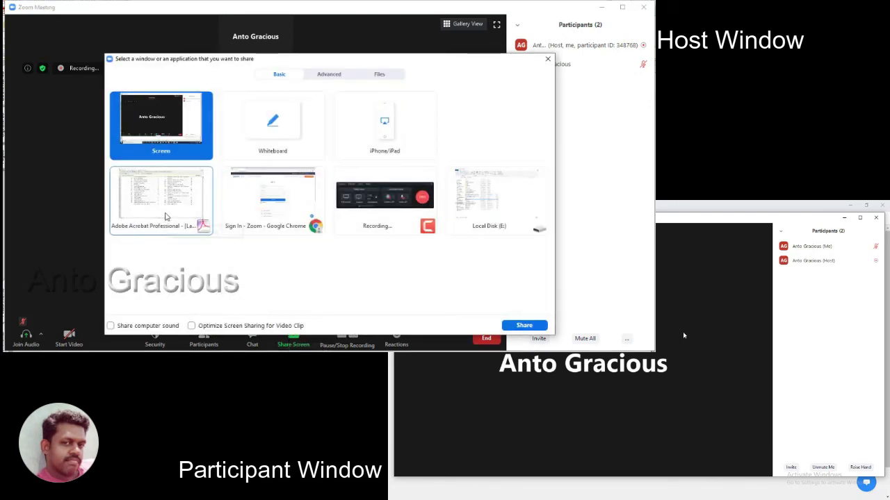
pyautogui.click(165, 217)
pyautogui.click(524, 325)
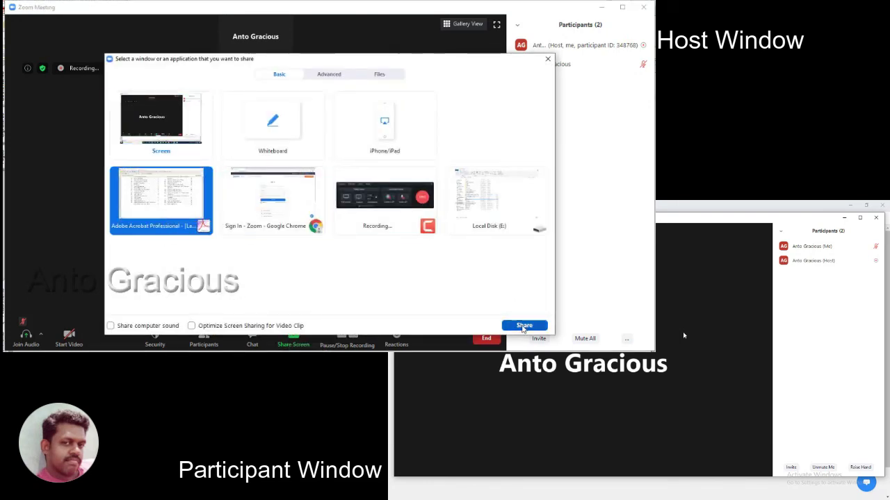
pyautogui.scroll(-2, 407, 278)
pyautogui.scroll(4, 404, 285)
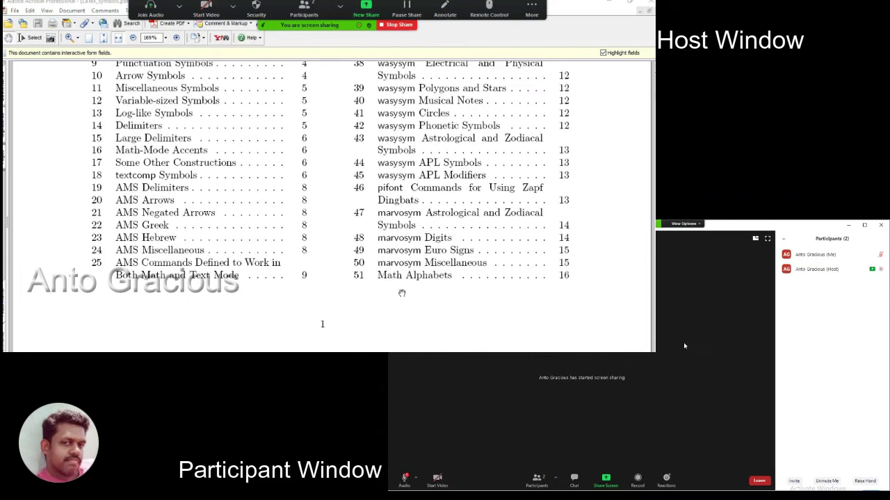
pyautogui.scroll(3, 403, 292)
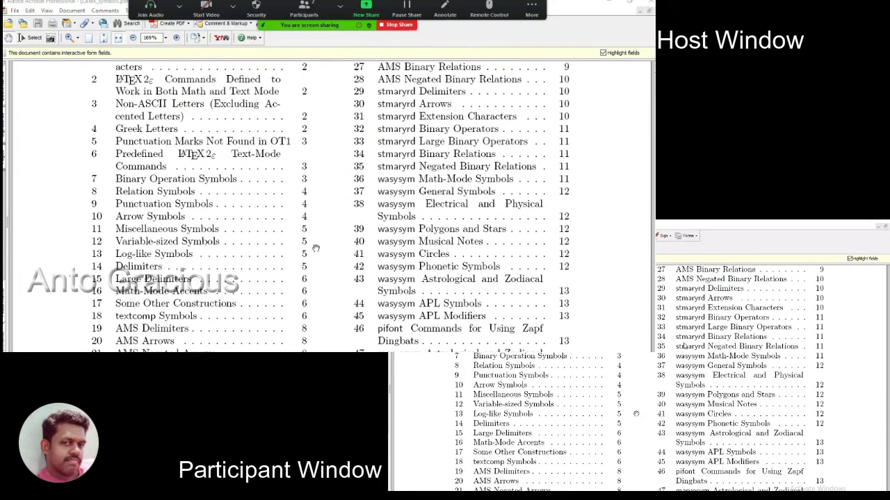
# Stop sharing the PDF and choose 'Multiple participants can share simultaneously'
pyautogui.click(394, 25)
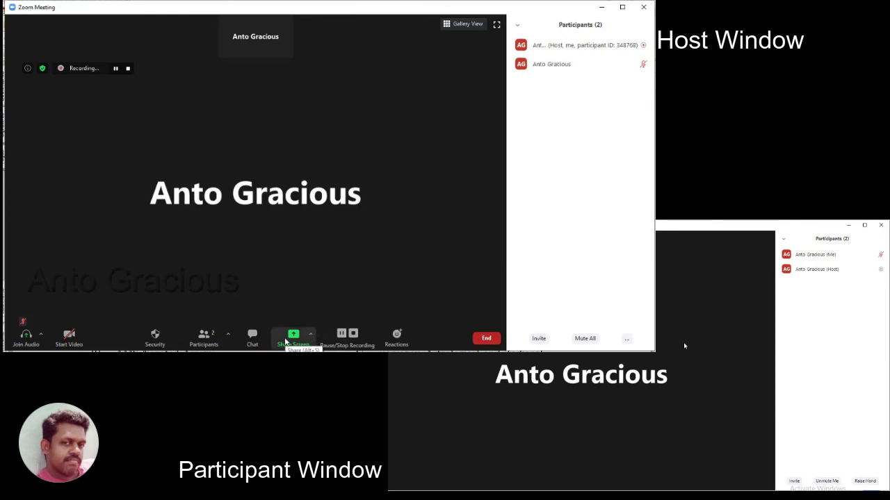
pyautogui.click(311, 338)
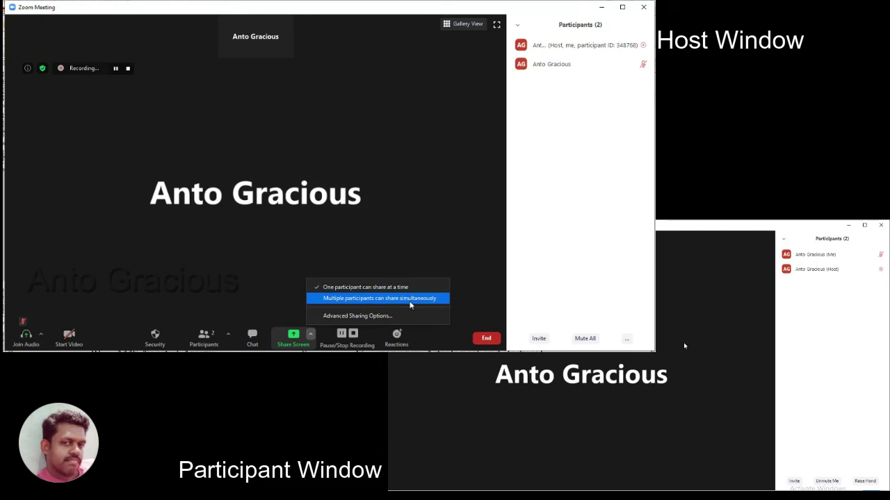
pyautogui.click(410, 303)
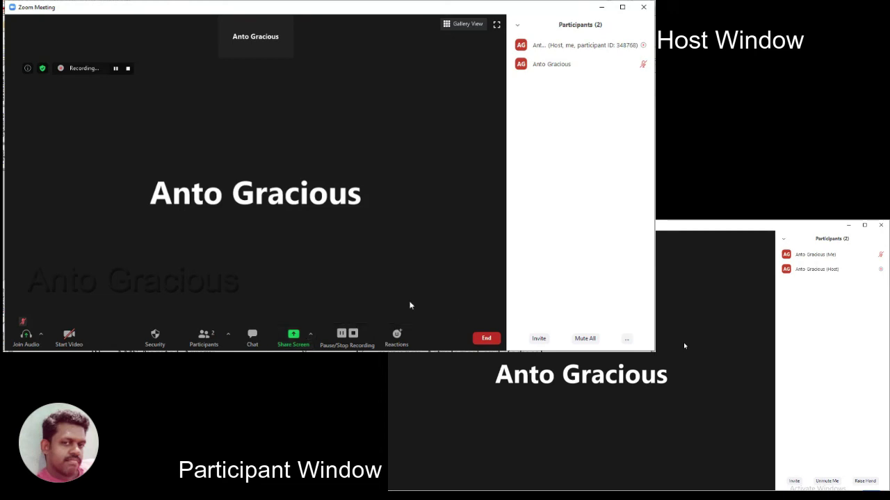
# Reopen the sharing options, including from the participant's window, to verify the multi-participant setting
pyautogui.moveTo(650, 393)
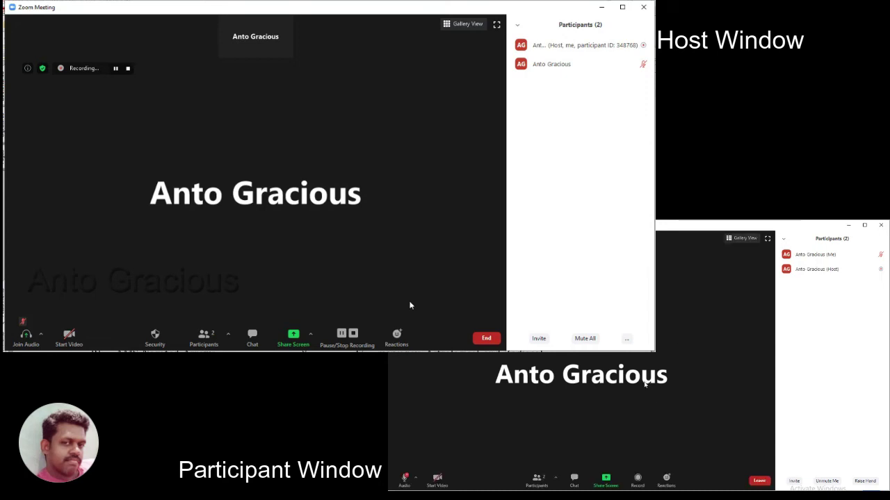
pyautogui.click(310, 335)
pyautogui.click(337, 288)
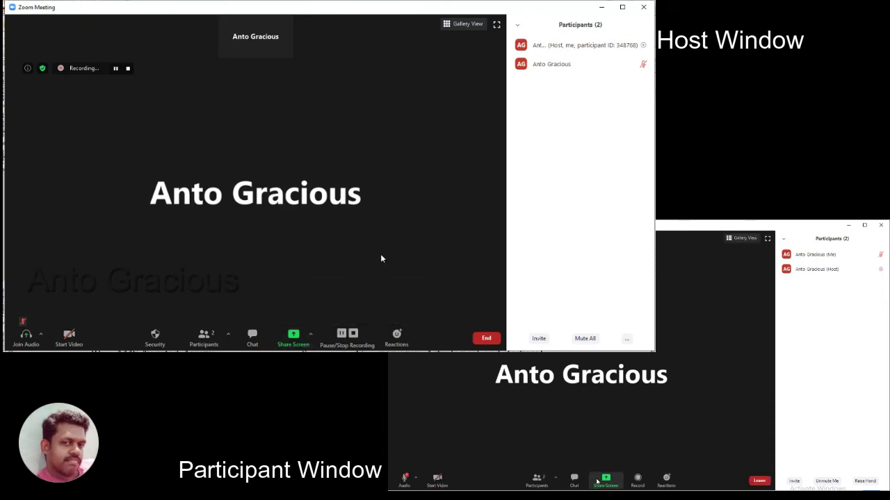
pyautogui.click(704, 398)
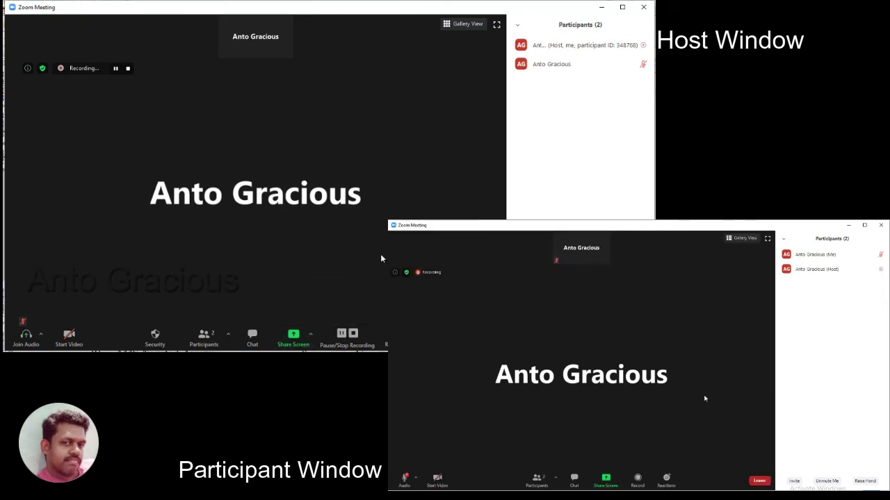
pyautogui.click(310, 334)
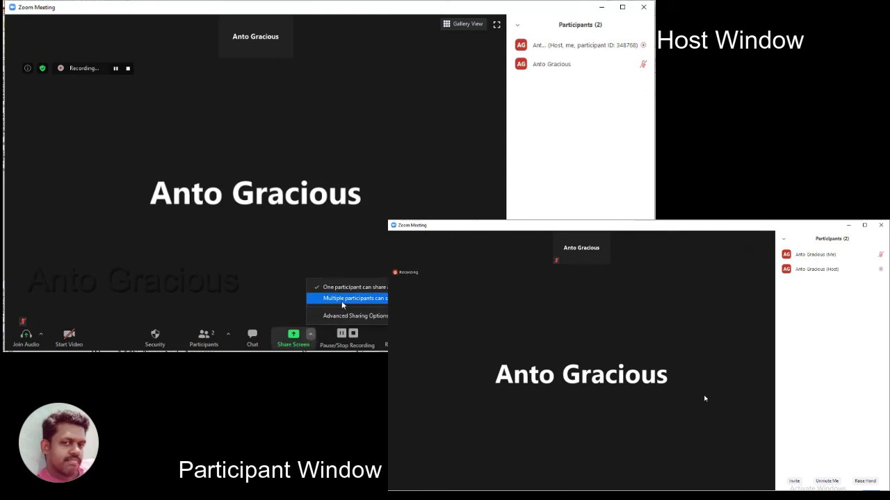